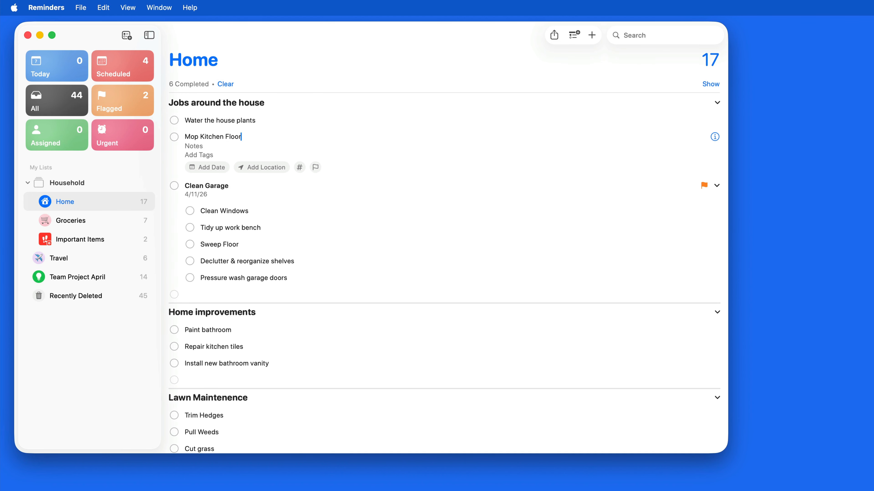
Add a new tag named Chores to the "Mop Kitchen Floor" reminder.
left_click(302, 171)
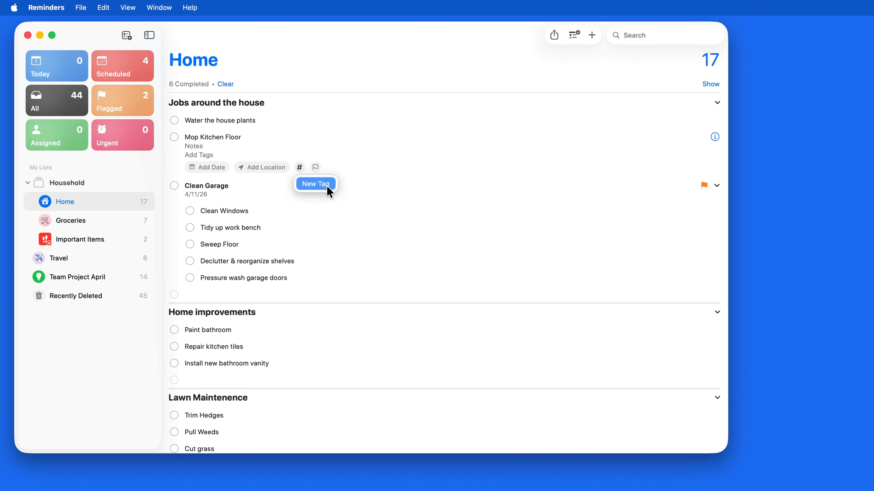
left_click(326, 186)
type("Chores")
Apply the Chores tag to all five subtasks of "Clean Garage", from "Clean Windows" through "Pressure wash garage doors".
left_click(272, 193)
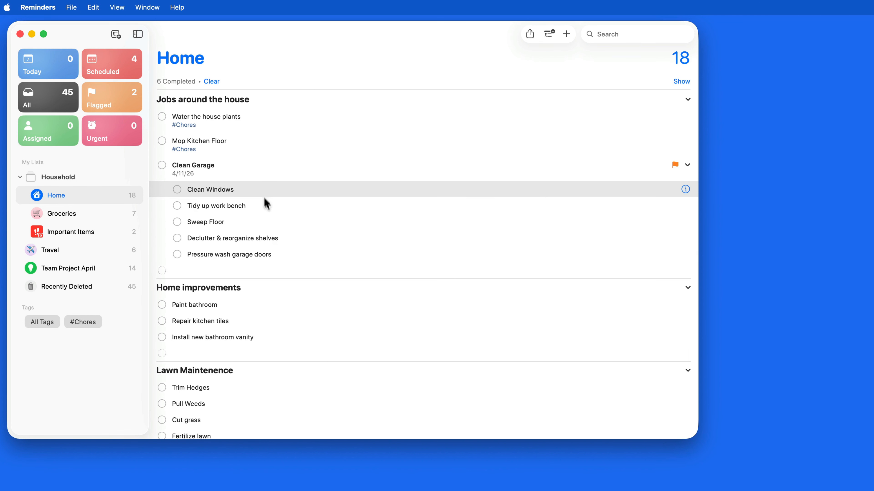
left_click(286, 254, "shift")
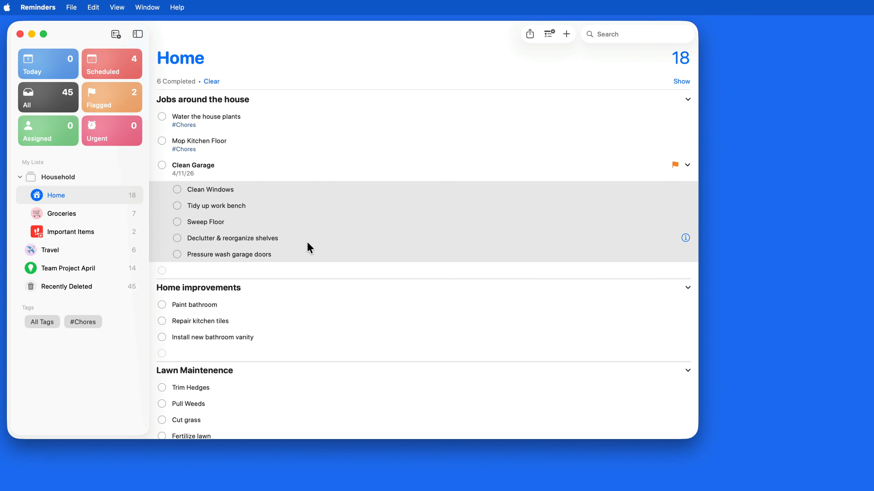
right_click(301, 187)
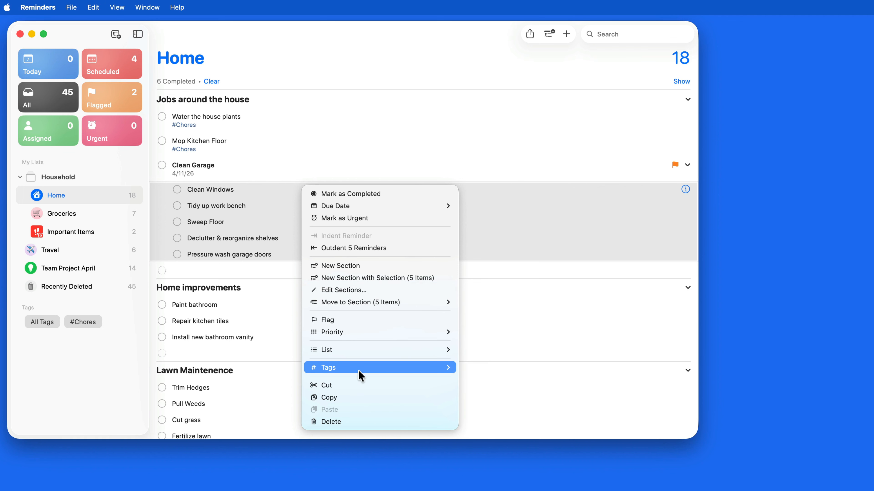
mouse_move(360, 374)
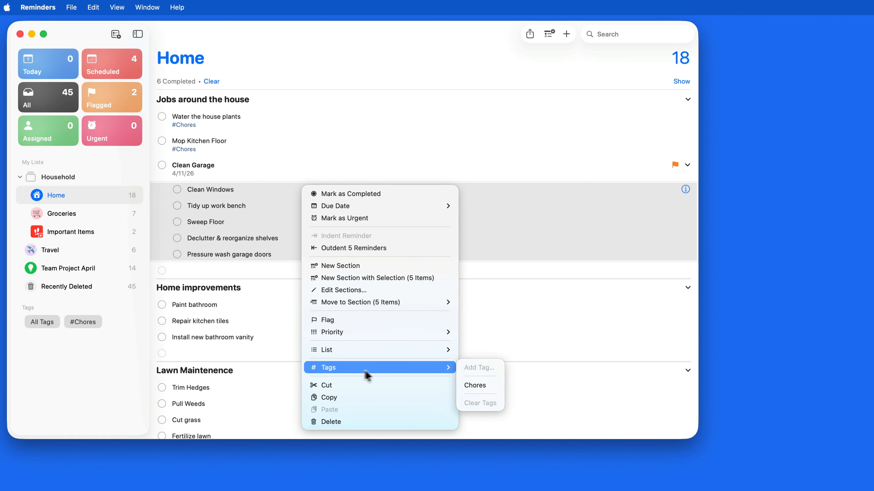
left_click(494, 388)
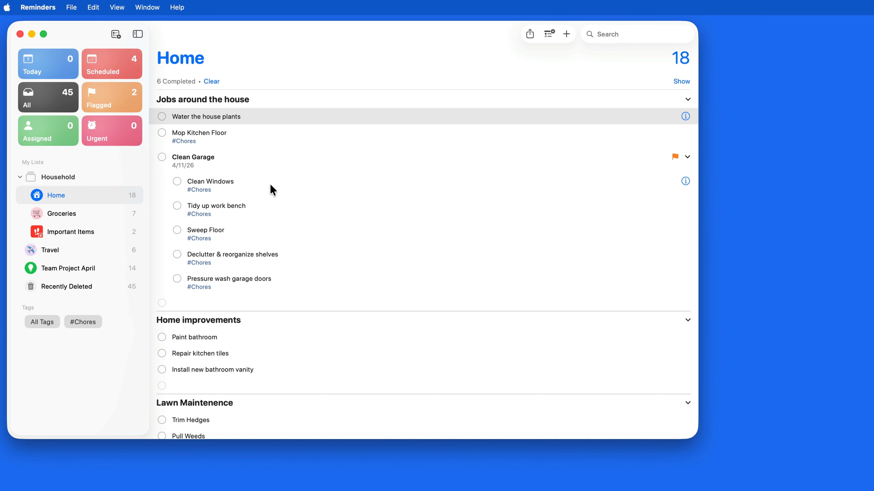
Select all five "Clean Garage" subtasks together and look at the tag options for them.
left_click(270, 184)
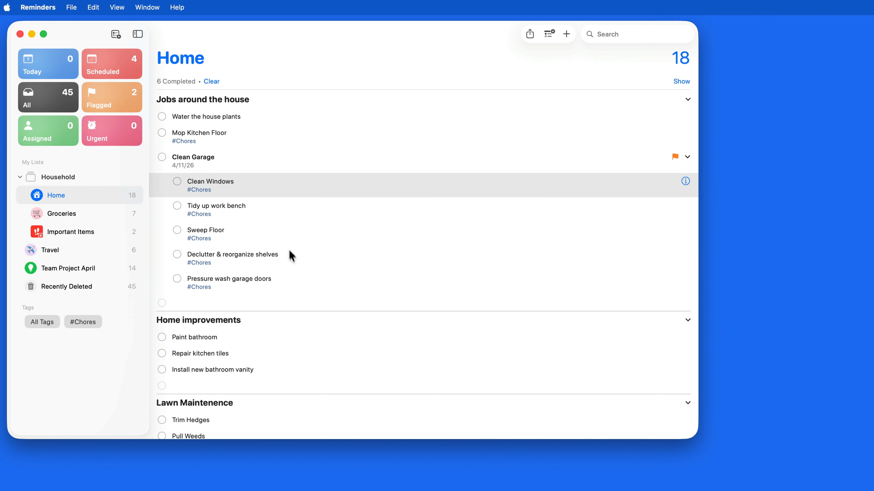
left_click(302, 293, "shift")
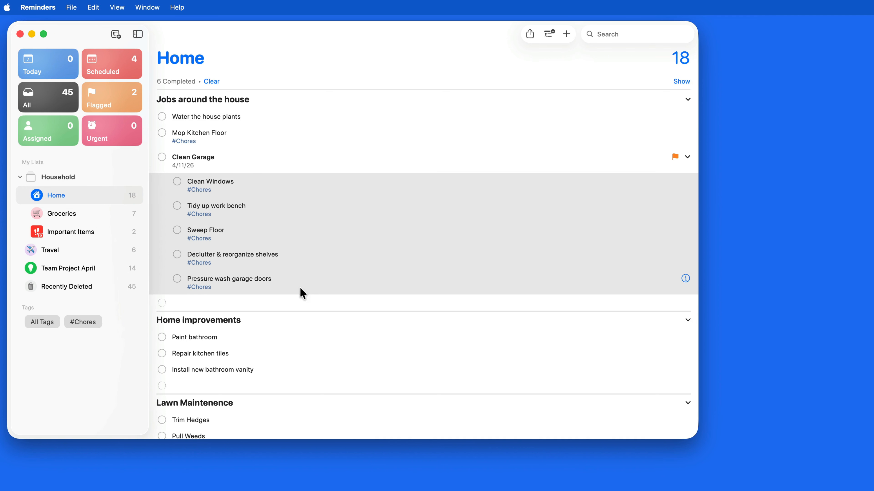
right_click(304, 179)
mouse_move(352, 359)
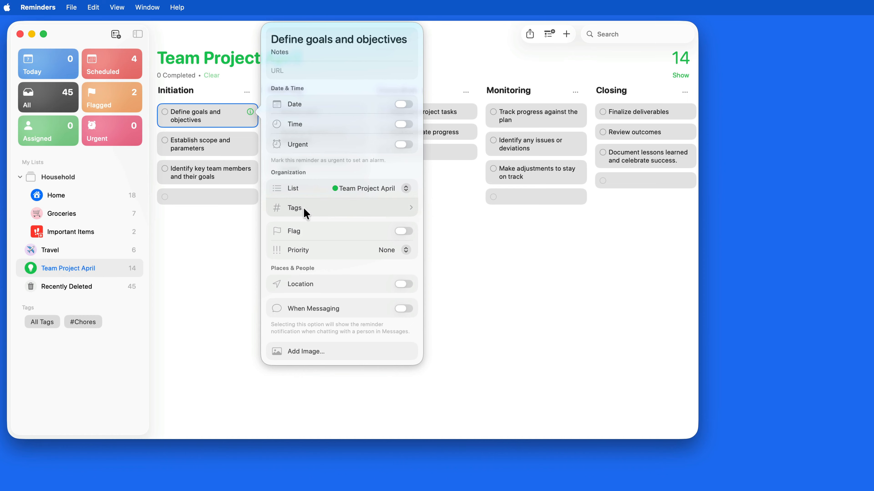
Create a new tag named Work on the "Define goals and objectives" reminder in its details.
left_click(303, 209)
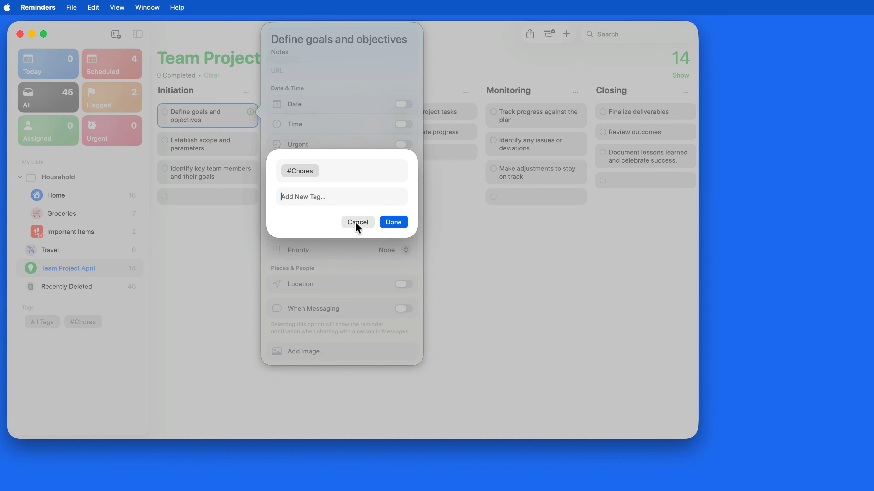
type("Work")
key("Return")
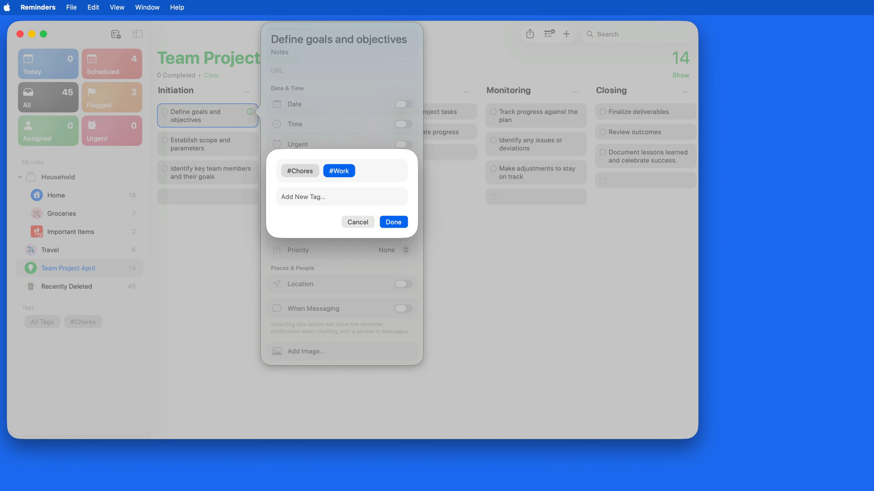
left_click(395, 222)
Apply the Work tag to "Establish scope and parameters" and "Identify key team members and their goals" together.
left_click(235, 145)
left_click(229, 175, "super")
right_click(230, 173)
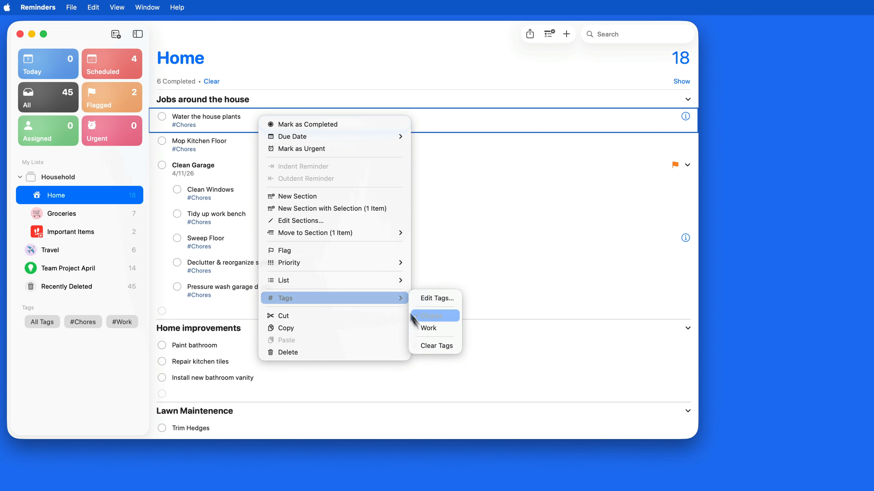
Add the Work tag to "Water the house plants" and filter for reminders matching both the Chores and Work tags.
left_click(424, 330)
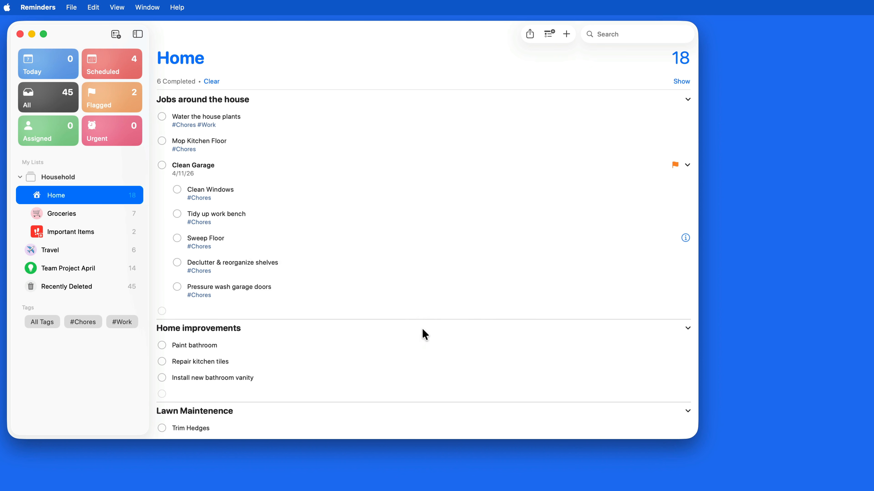
left_click(86, 327)
left_click(121, 325)
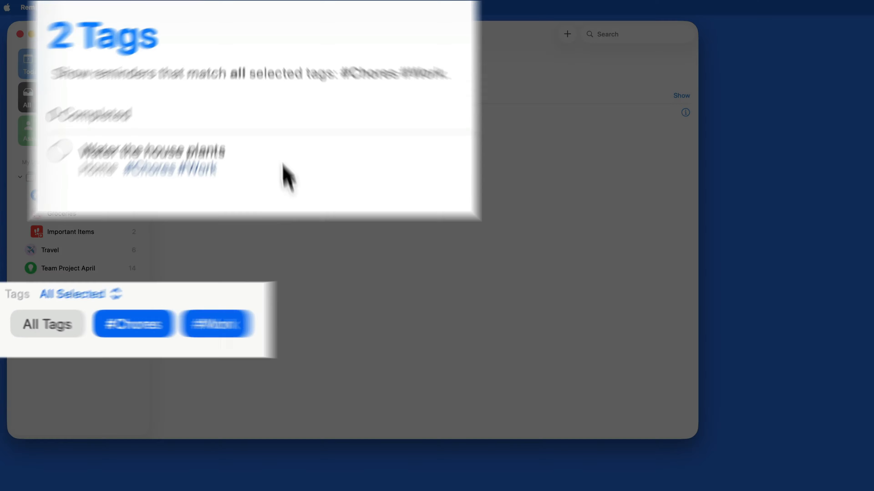
Remove the Work tag from "Water the house plants" and show reminders with any tag.
right_click(268, 120)
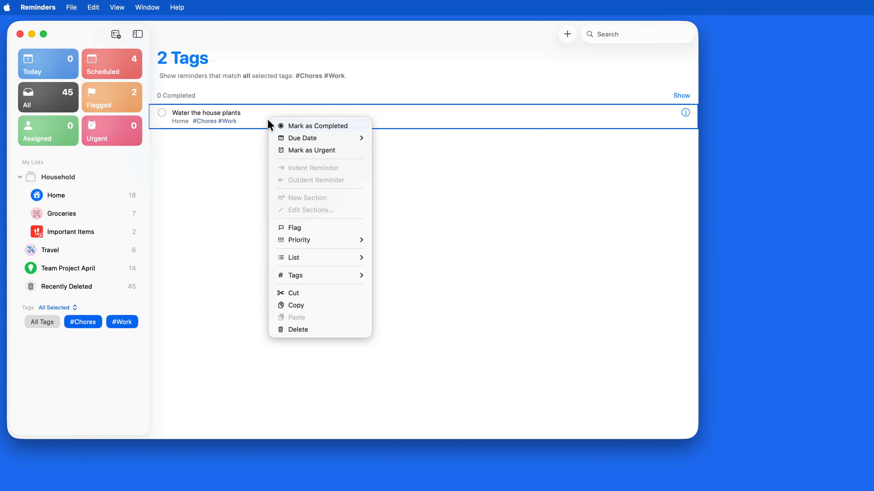
mouse_move(298, 274)
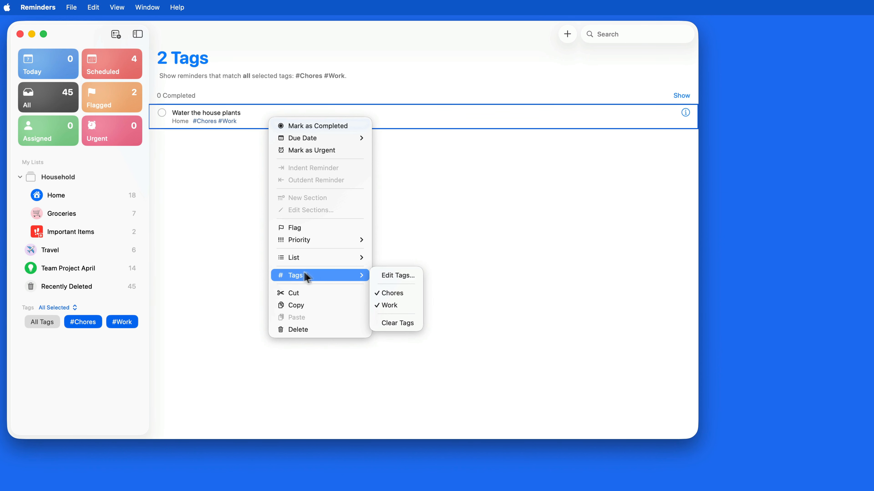
left_click(386, 305)
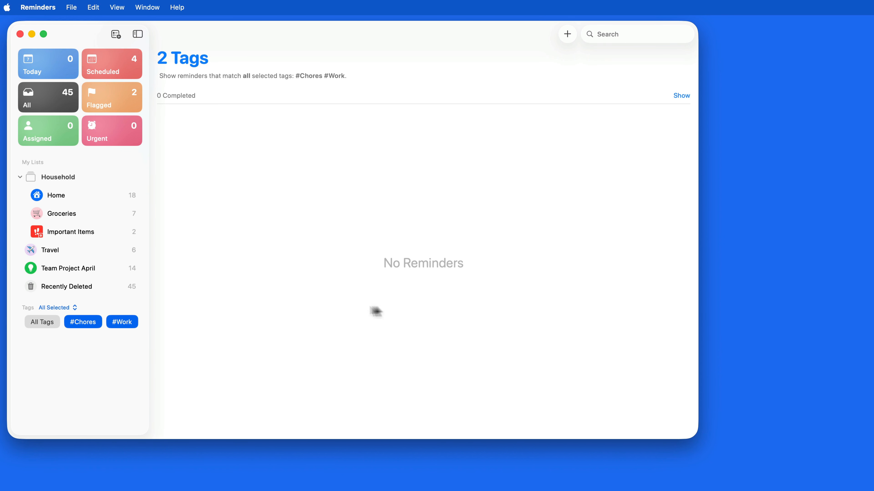
left_click(42, 321)
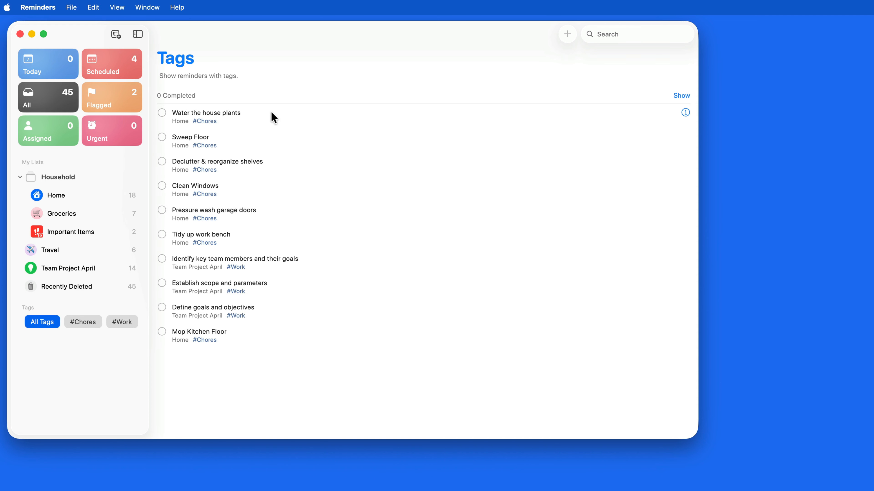
Set up a new smart list named "Upcoming.." with a filter for the Work tag.
left_click(115, 33)
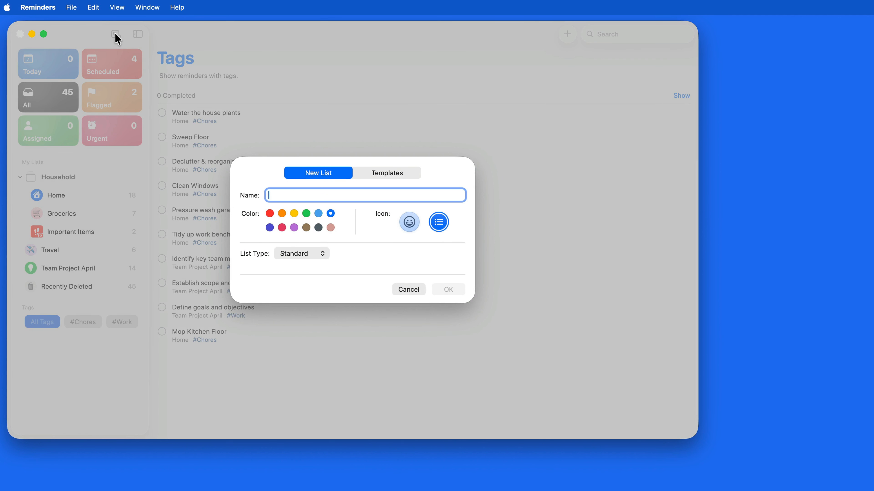
type("Upcoming..")
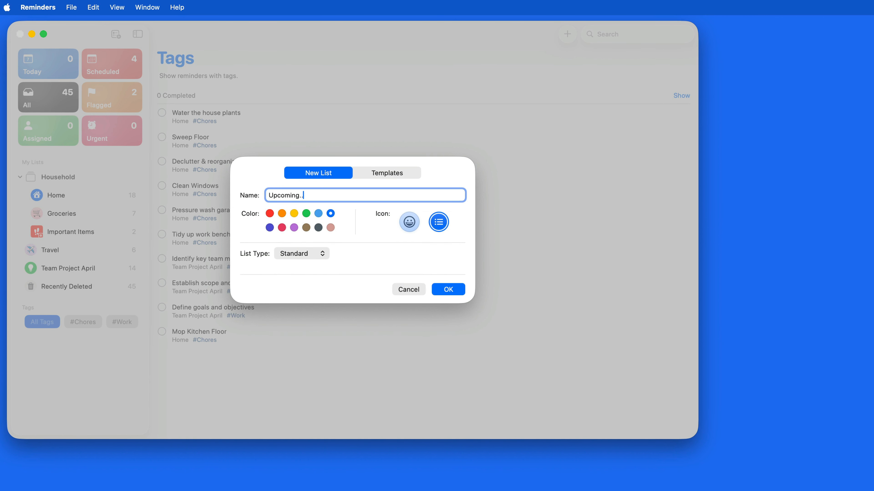
left_click(317, 251)
left_click(315, 274)
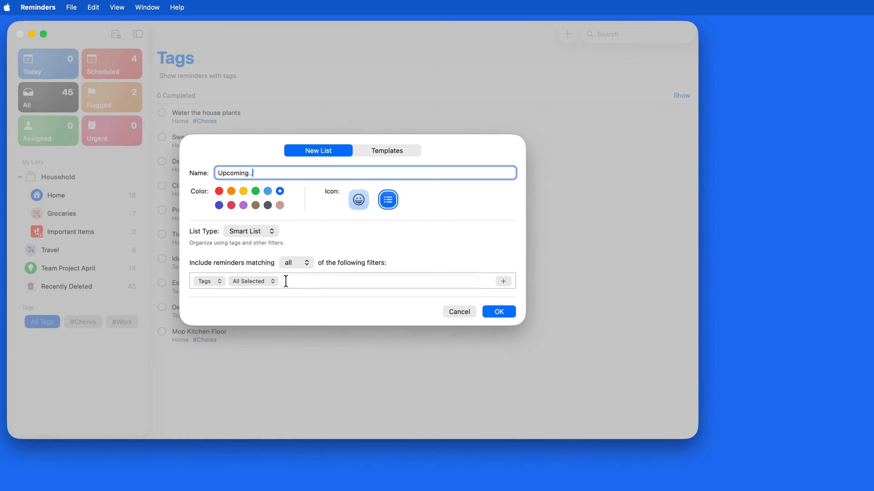
left_click(285, 281)
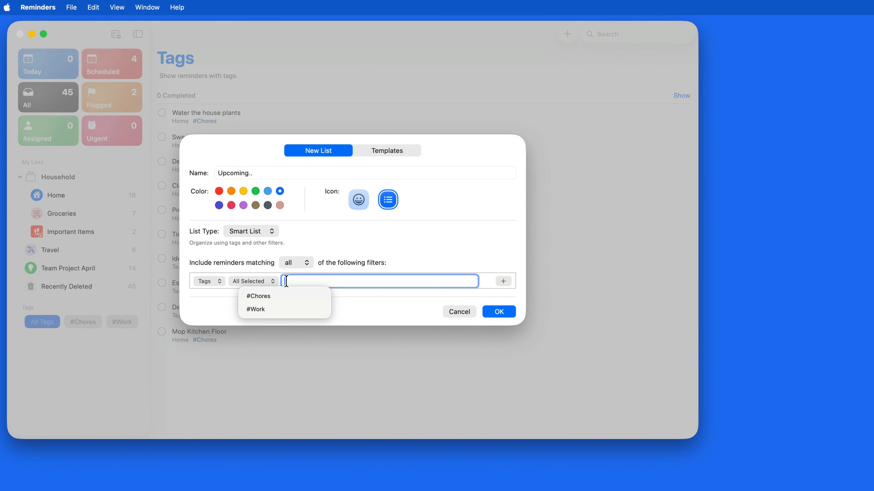
left_click(272, 309)
Add a date filter to the smart list that includes reminders before 05/01/2026.
left_click(503, 282)
left_click(248, 289)
left_click(271, 325)
left_click(313, 289)
type("0501")
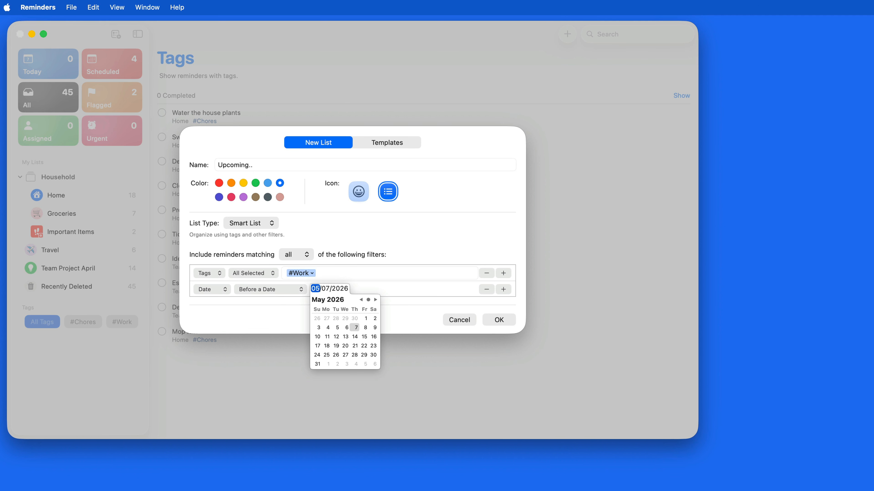
left_click(402, 309)
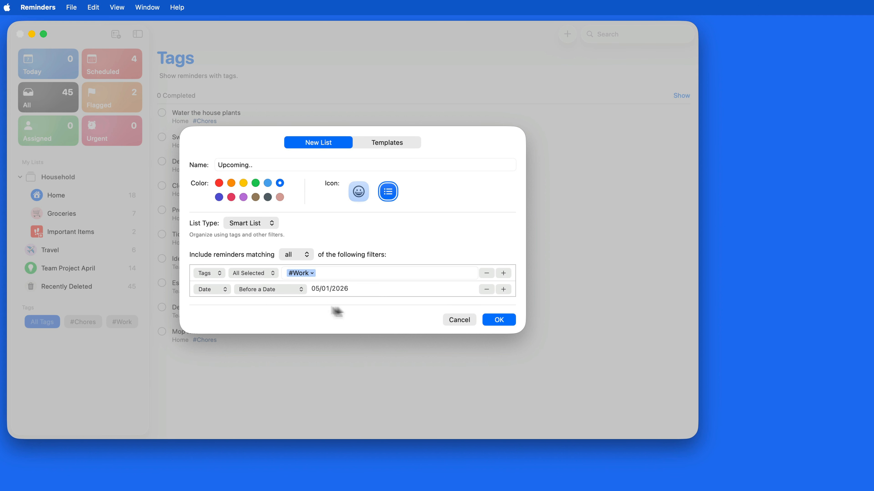
Examine the matching modes and additional tags offered for the smart list's tag filter.
left_click(272, 274)
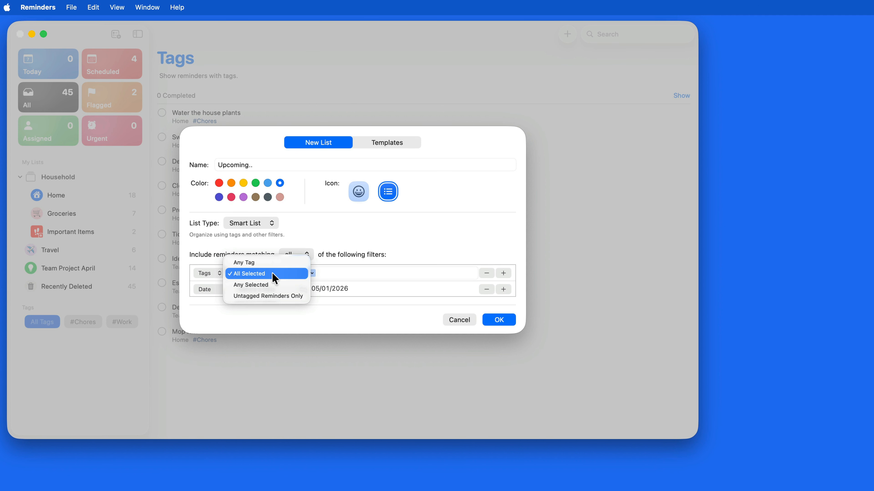
left_click(272, 274)
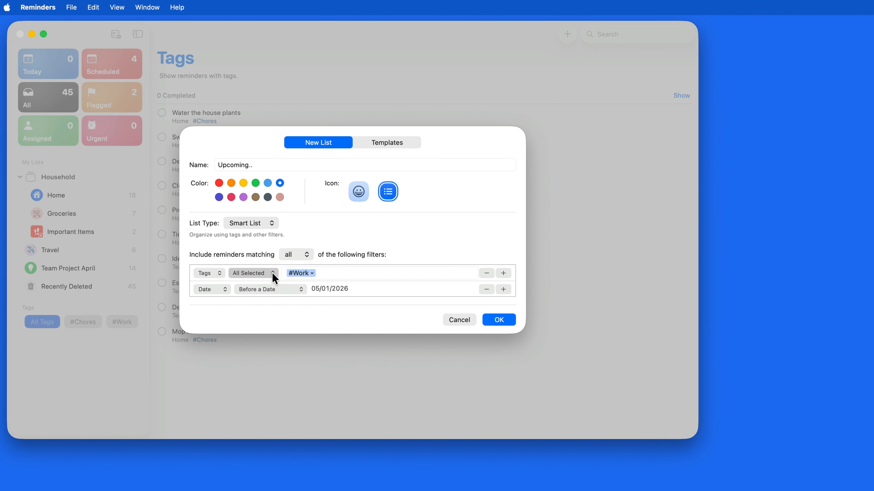
left_click(300, 273)
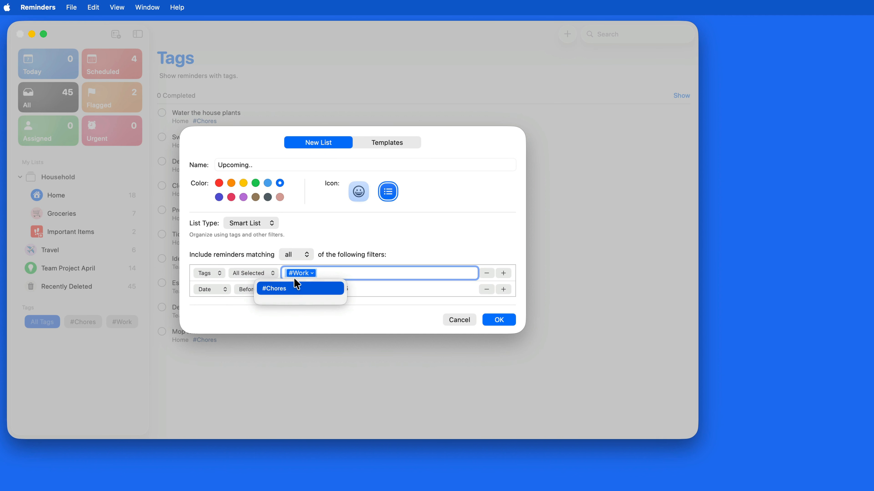
left_click(333, 273)
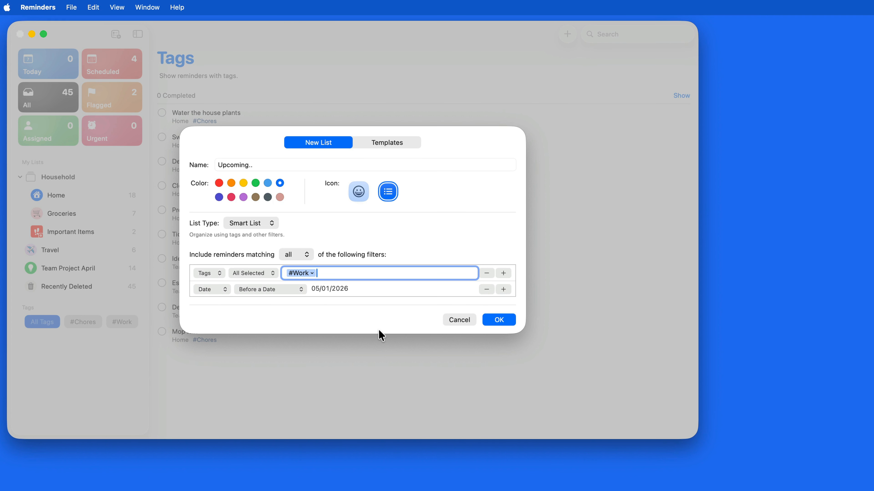